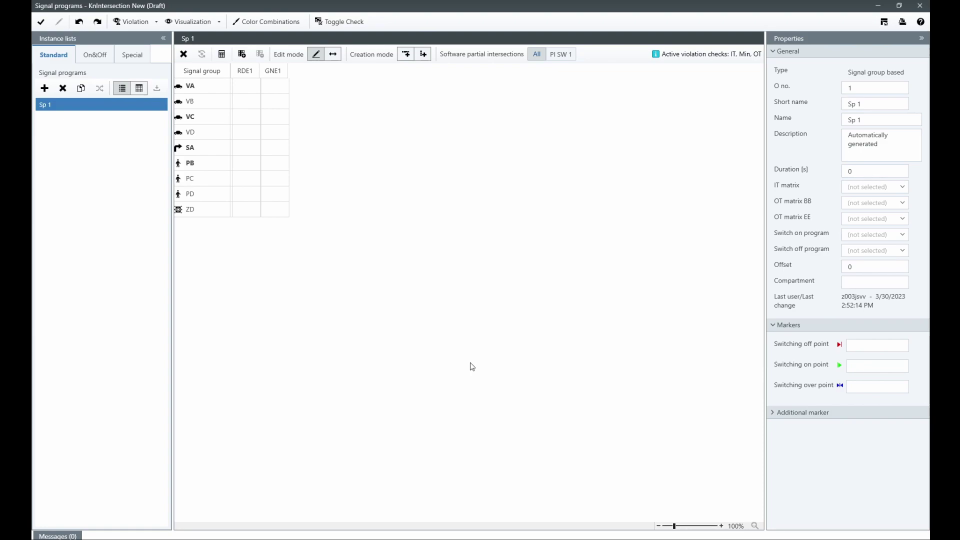
# - Assign IT matrix IT 1 to Sp 1 and calculate it into a 35 s stage-based program
pyautogui.click(864, 190)
pyautogui.click(850, 211)
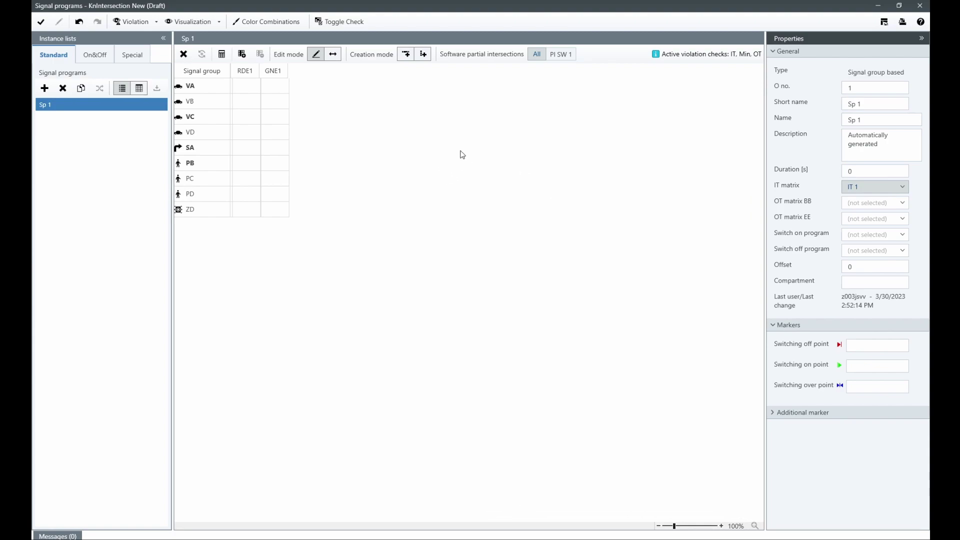
pyautogui.click(225, 58)
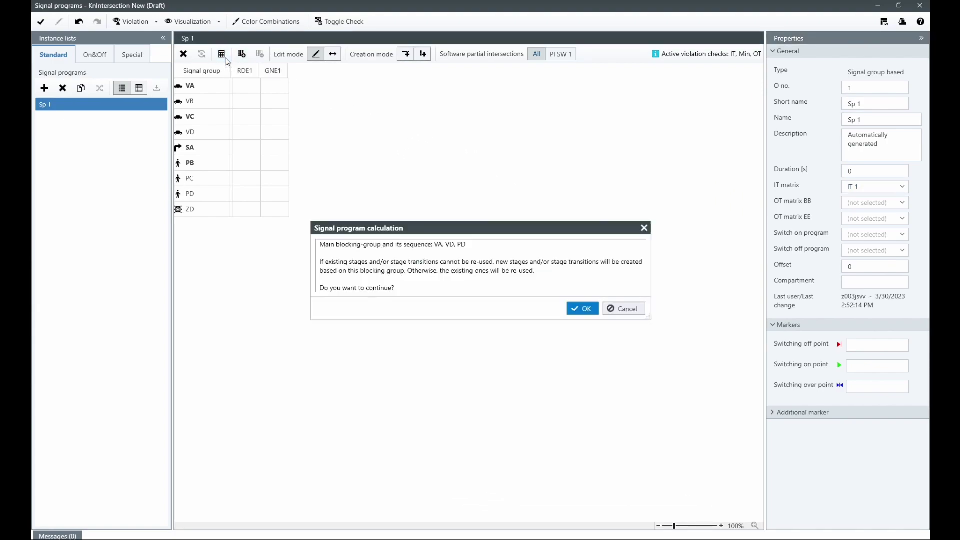
pyautogui.click(583, 309)
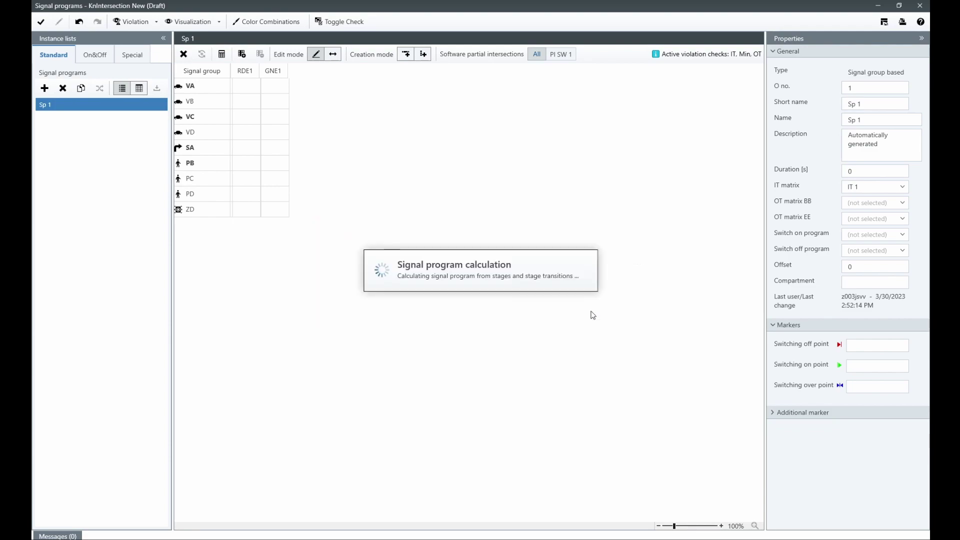
pyautogui.click(536, 286)
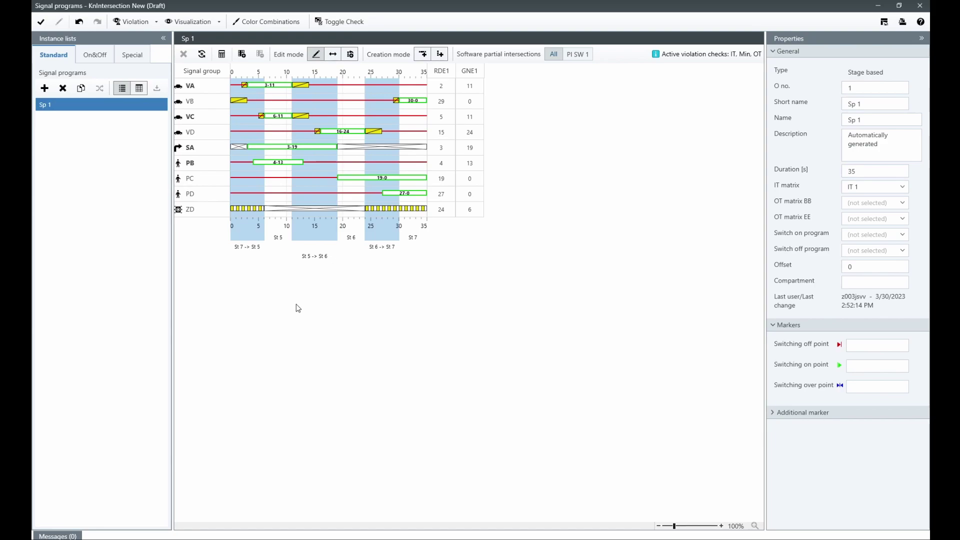
# - Apply Sp 1's changes and insert a new stage St 8 spanning 17 to 18 s
pyautogui.click(40, 22)
pyautogui.click(351, 54)
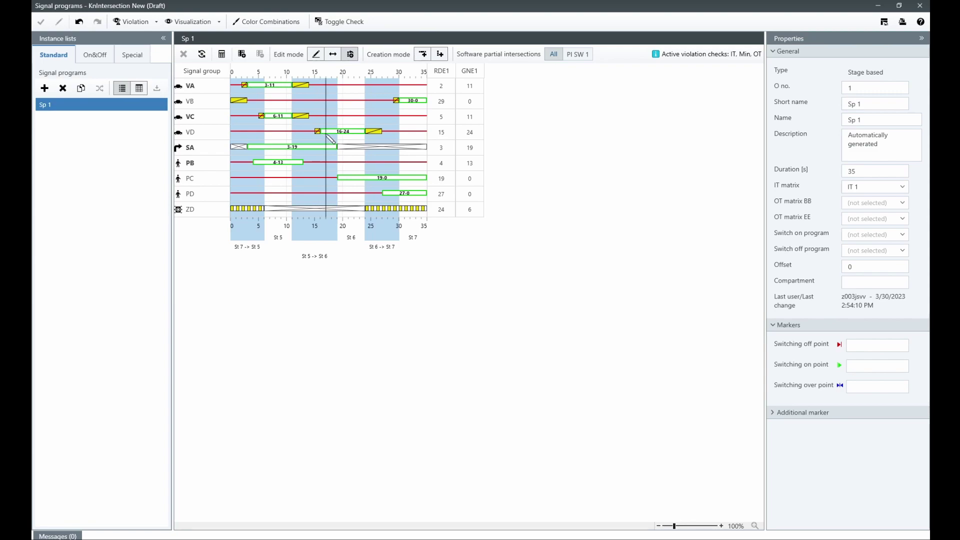
pyautogui.moveTo(326, 135); pyautogui.dragTo(332, 136)
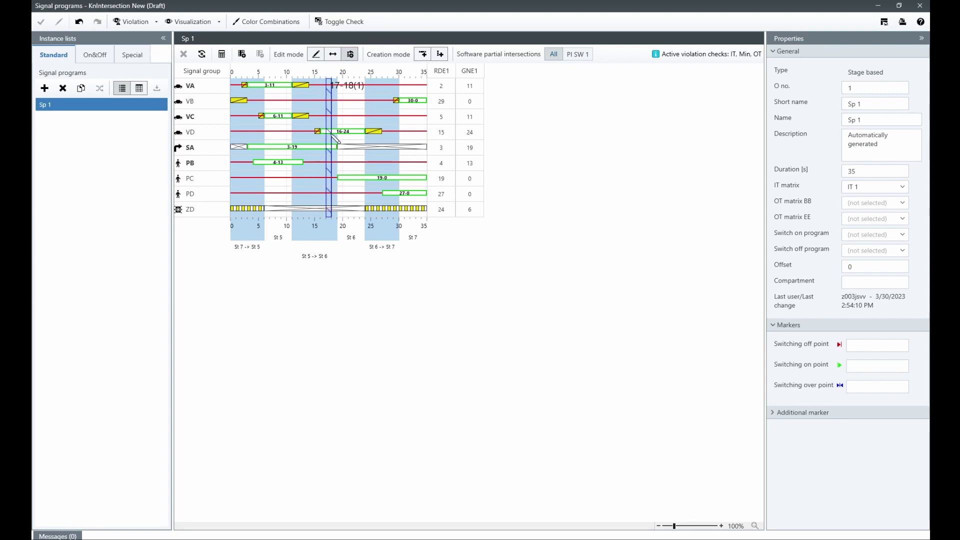
pyautogui.moveTo(332, 136); pyautogui.dragTo(331, 133)
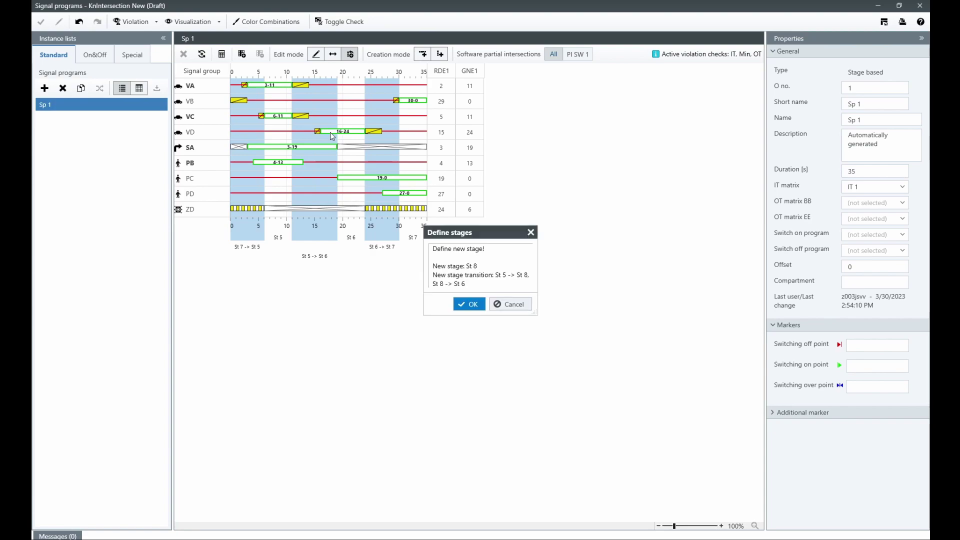
pyautogui.click(464, 306)
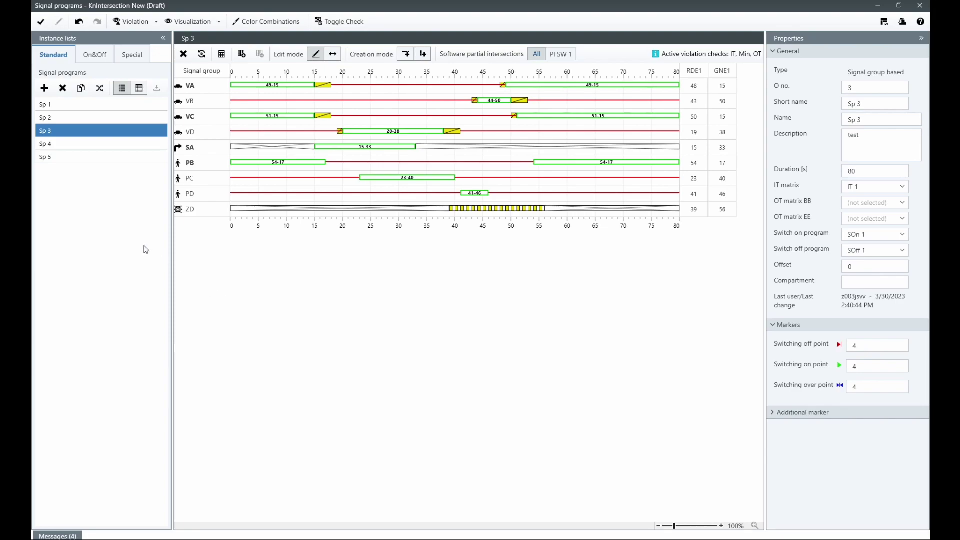
# - Convert Sp 5 to signal-group based and back to stage based, creating the St 6 -> St 5 transition
pyautogui.click(120, 158)
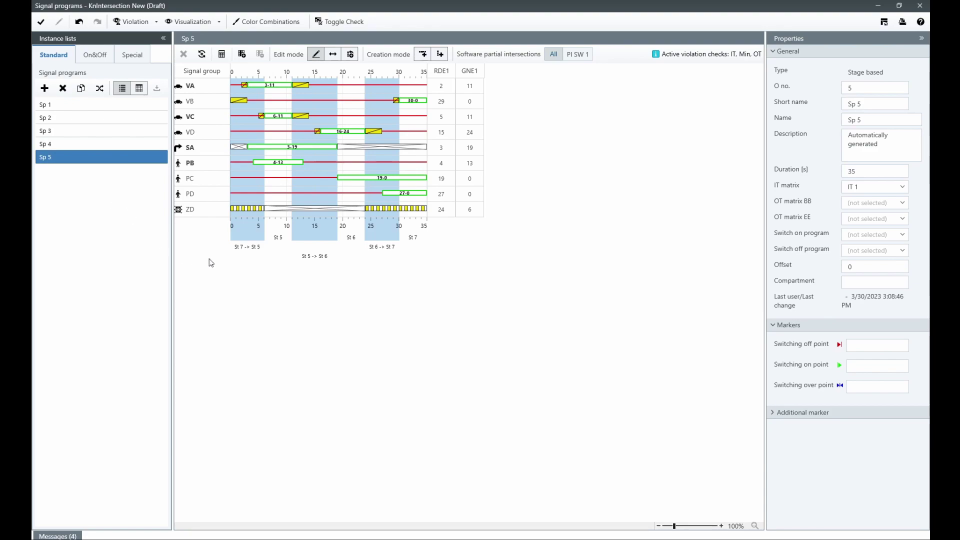
pyautogui.click(201, 55)
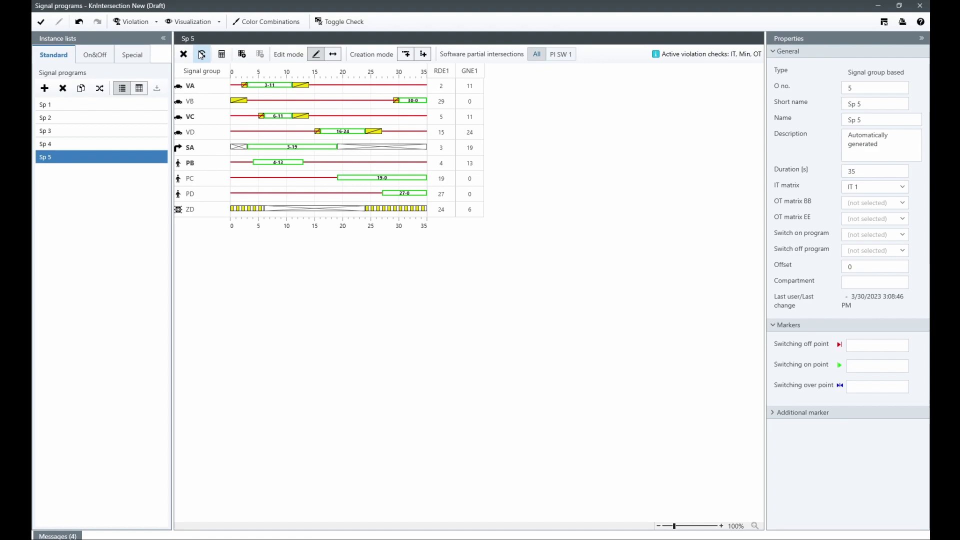
pyautogui.click(201, 55)
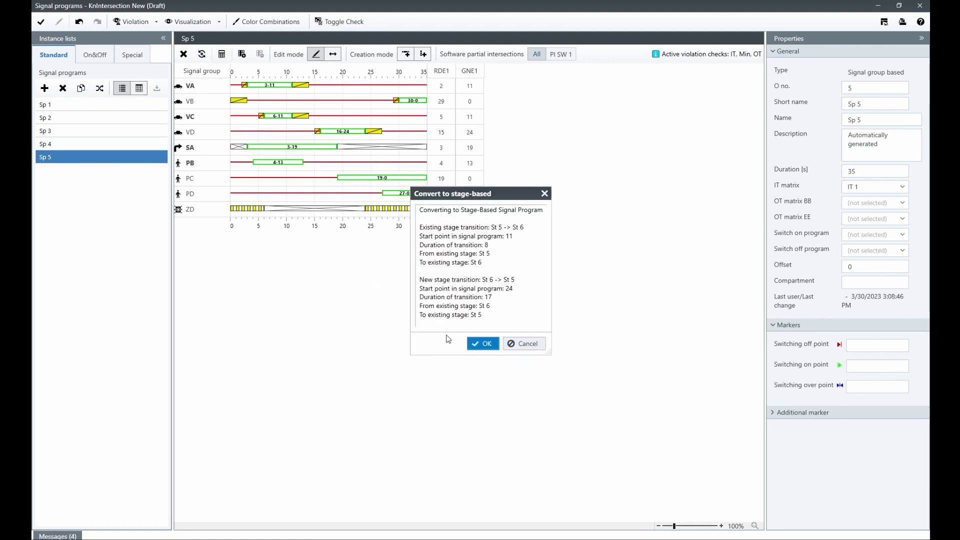
pyautogui.click(473, 344)
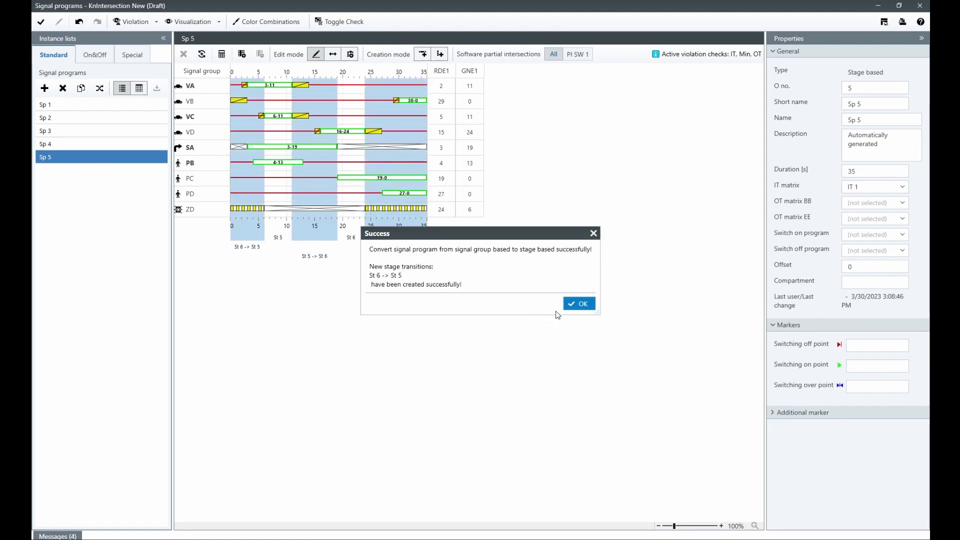
pyautogui.click(575, 310)
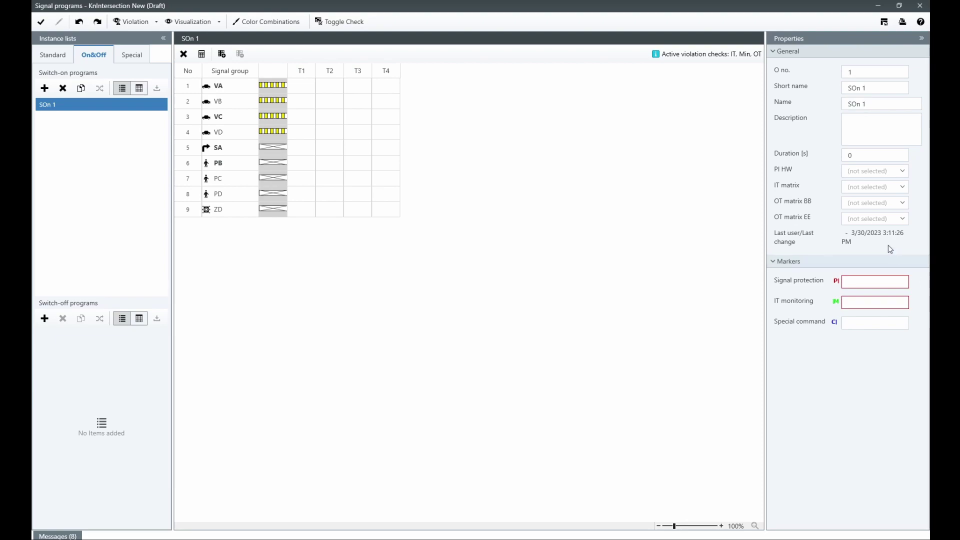
# - Set switch-on program SOn 1 to IT matrix IT 1 and calculate it
pyautogui.click(866, 190)
pyautogui.click(865, 190)
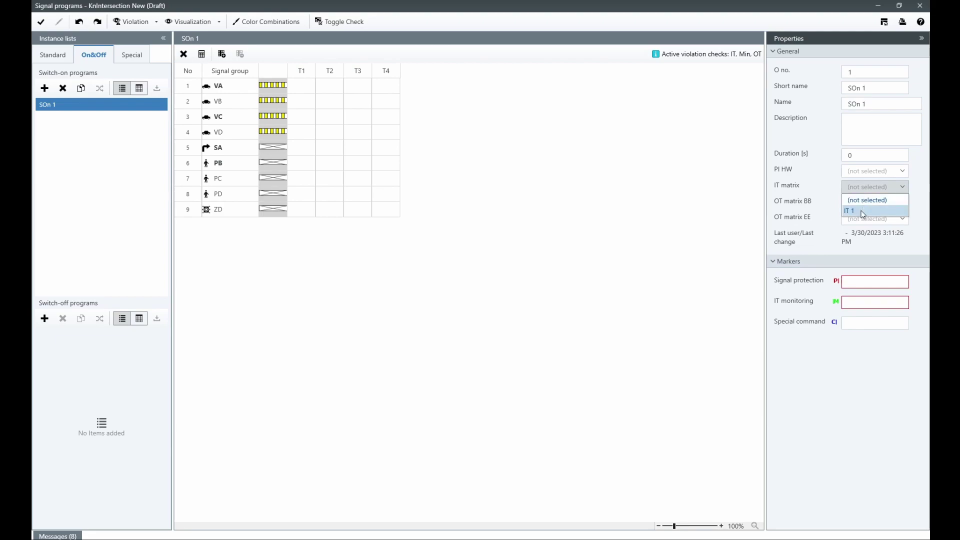
pyautogui.click(862, 211)
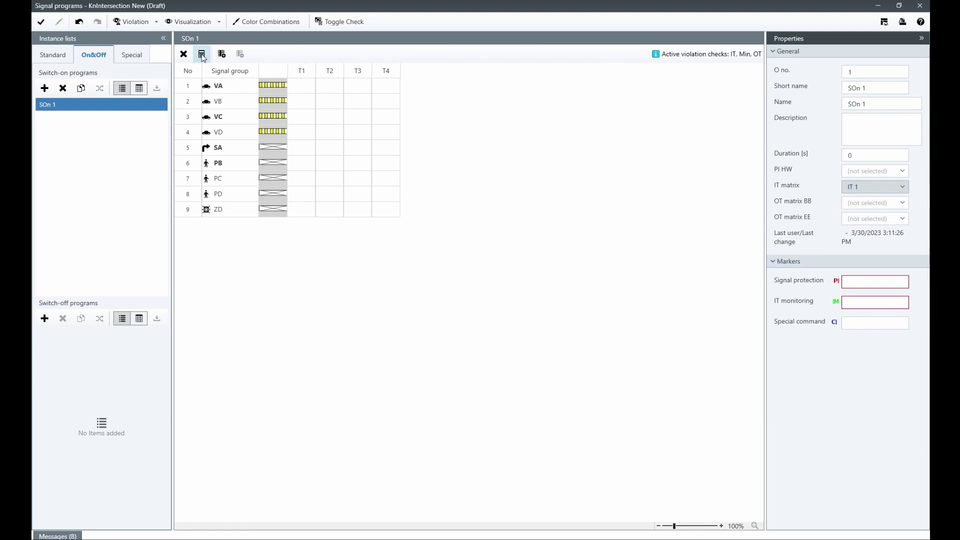
pyautogui.click(201, 54)
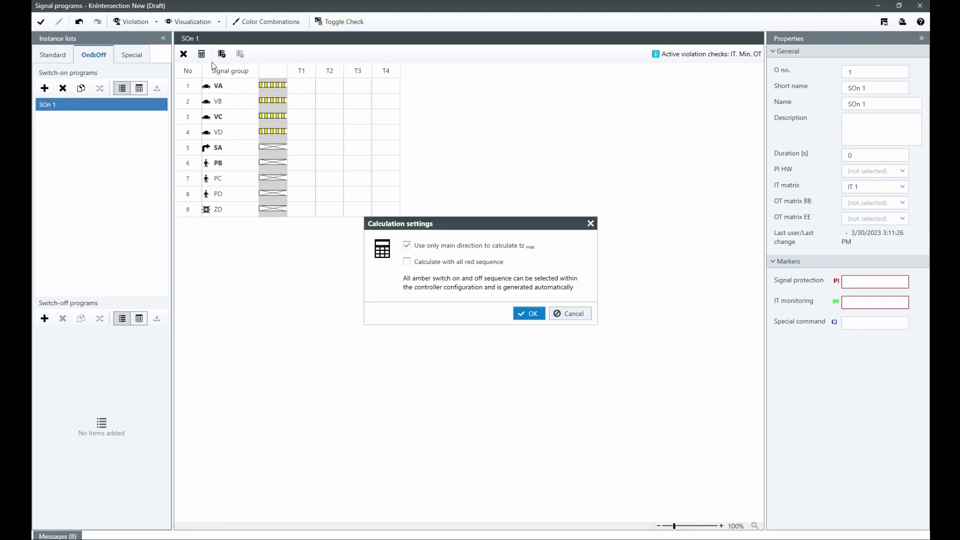
pyautogui.click(521, 313)
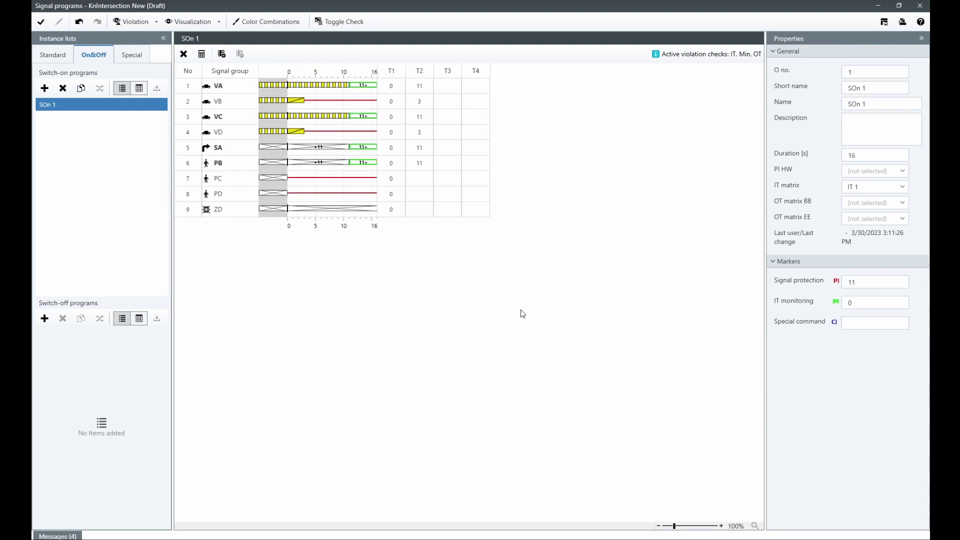
# - Add switch-off program SOff 1, set its IT matrix to IT 1, and calculate it
pyautogui.click(44, 318)
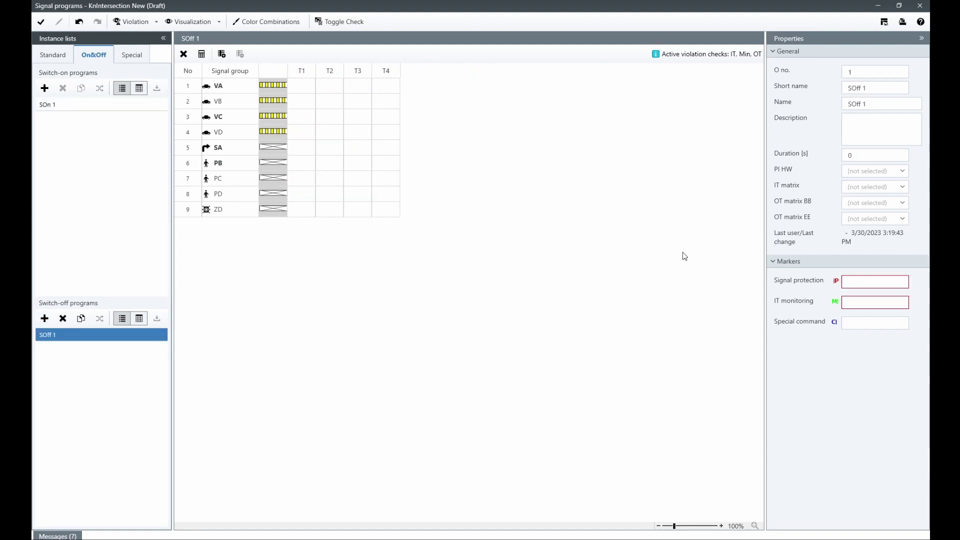
pyautogui.click(875, 187)
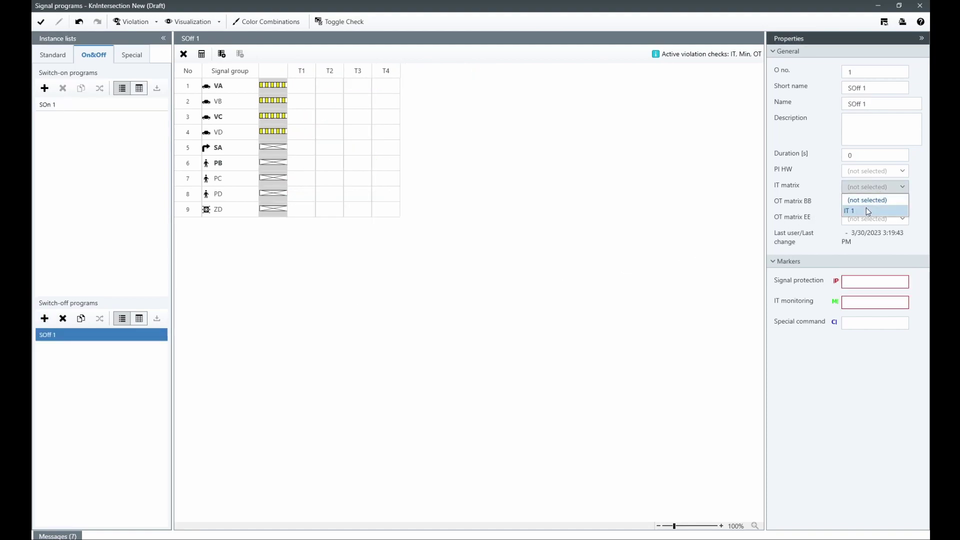
pyautogui.click(868, 210)
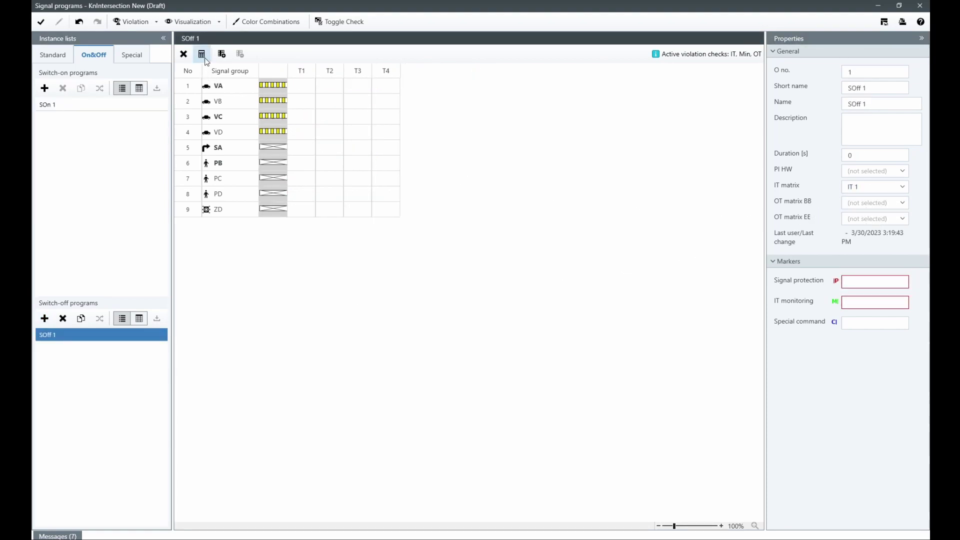
pyautogui.click(205, 60)
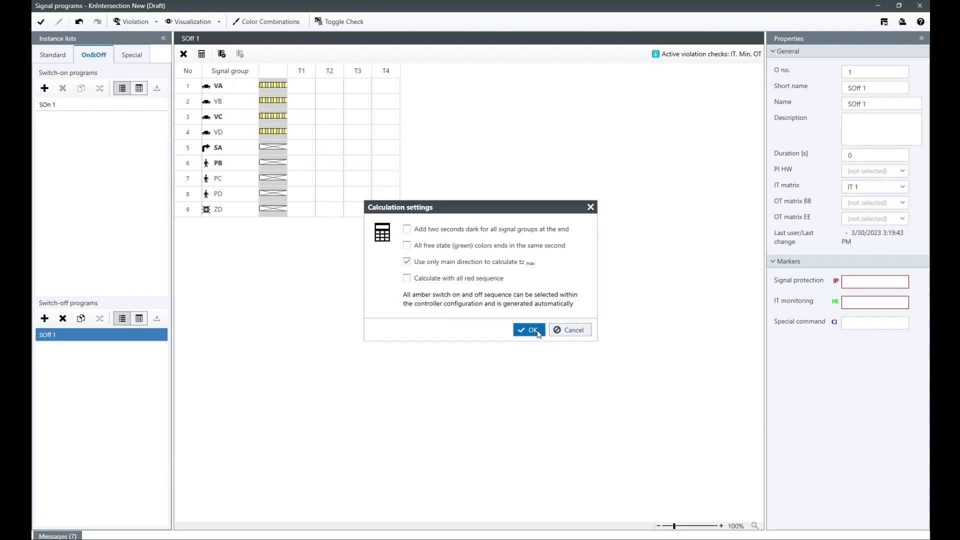
pyautogui.click(532, 331)
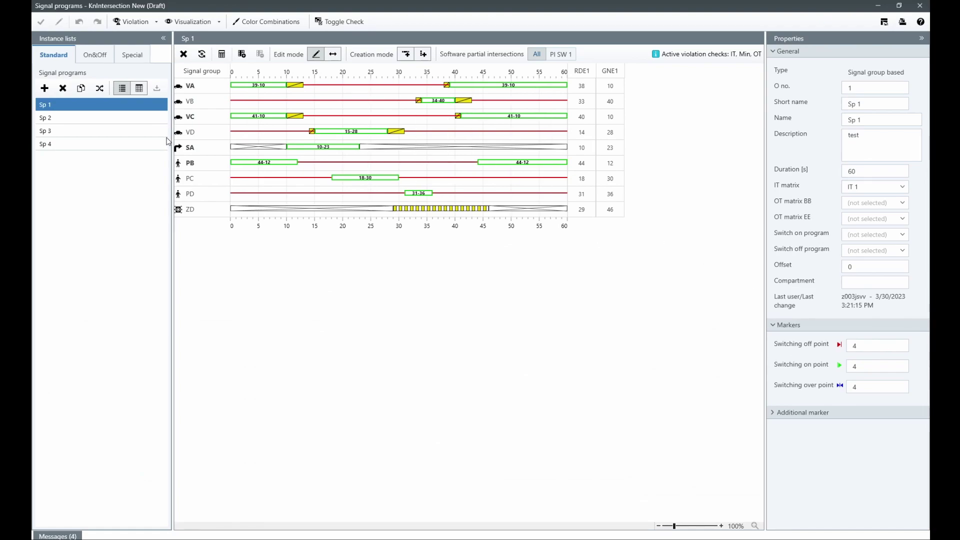
# - Run a toggle check across Sp 1, Sp 2 and Sp 3
pyautogui.keyDown('ctrl'); pyautogui.click(134, 120); pyautogui.keyUp('ctrl')
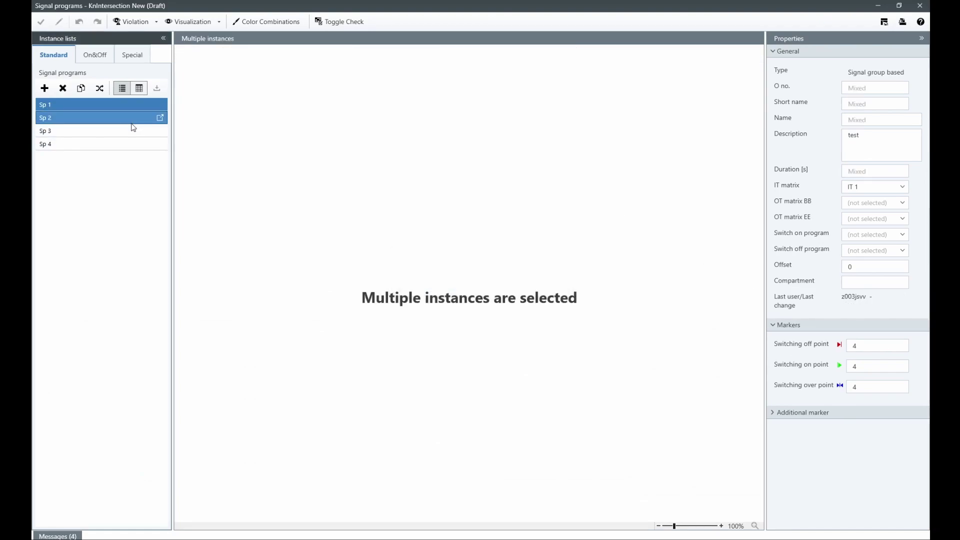
pyautogui.keyDown('ctrl'); pyautogui.click(133, 130); pyautogui.keyUp('ctrl')
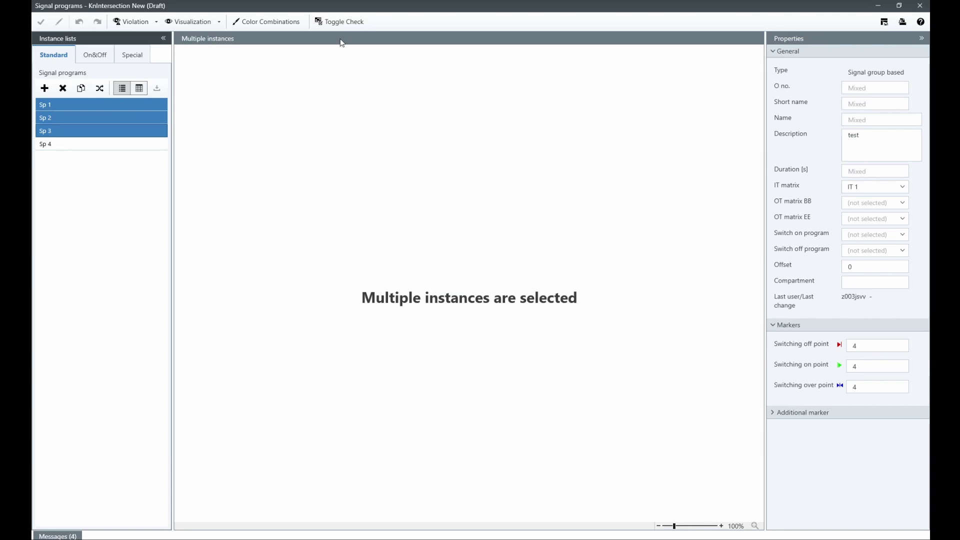
pyautogui.click(349, 28)
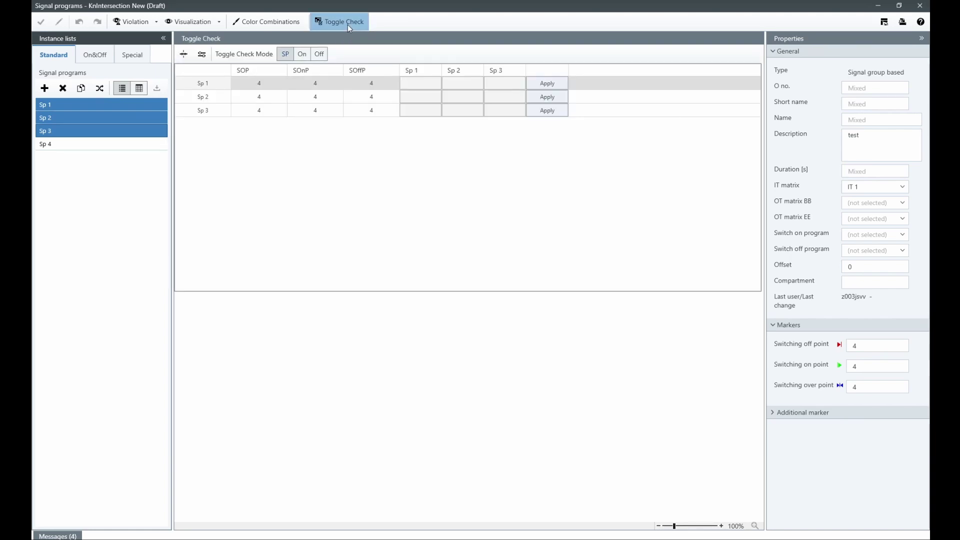
pyautogui.click(184, 56)
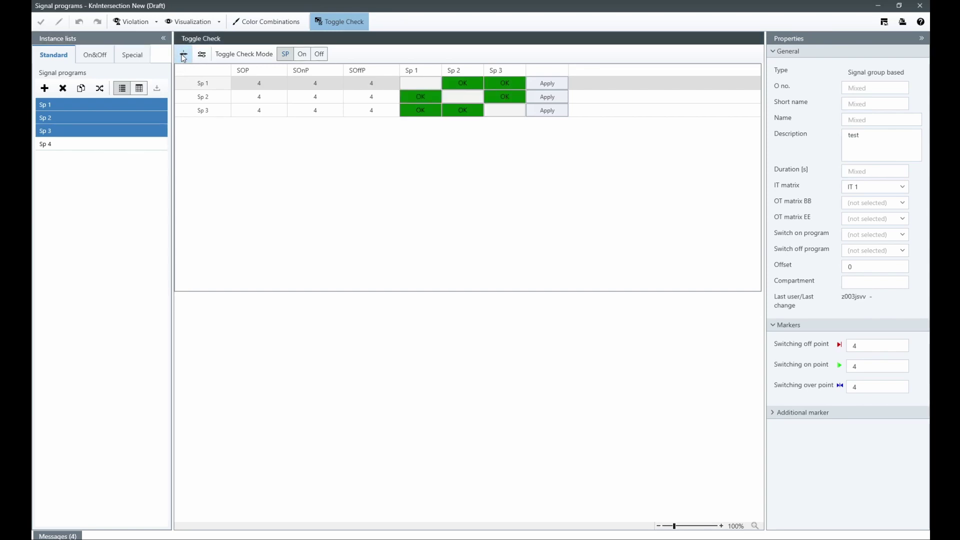
# - Plot the Sp 2 to Sp 1 transition and move a time guide along it
pyautogui.click(420, 96)
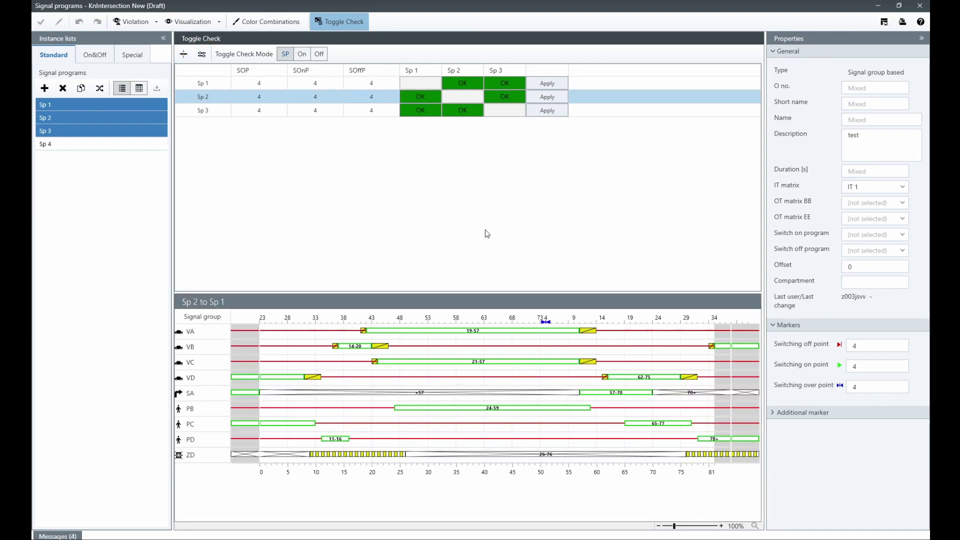
pyautogui.click(546, 323)
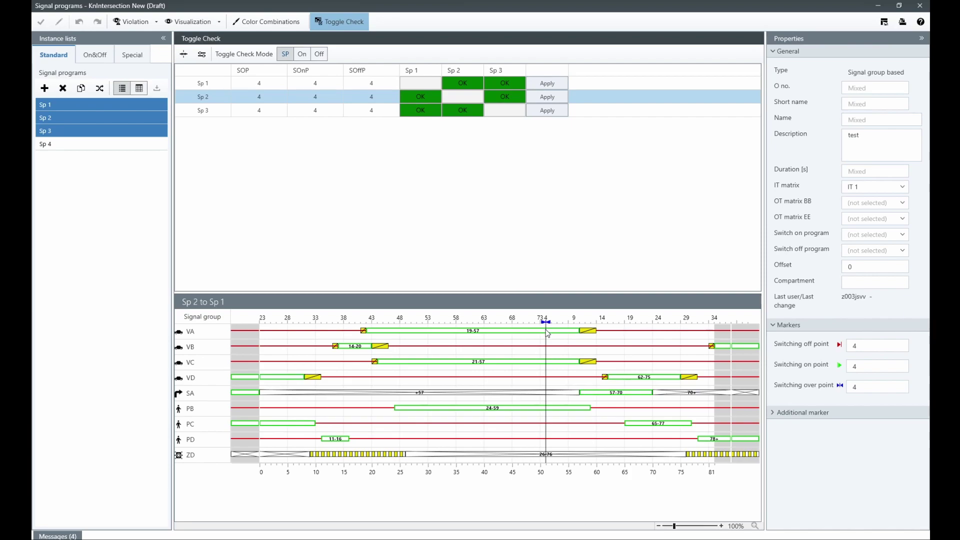
pyautogui.moveTo(547, 334)
pyautogui.mouseDown()
pyautogui.moveTo(493, 334)
pyautogui.moveTo(565, 335)
pyautogui.moveTo(548, 335)
pyautogui.mouseUp()
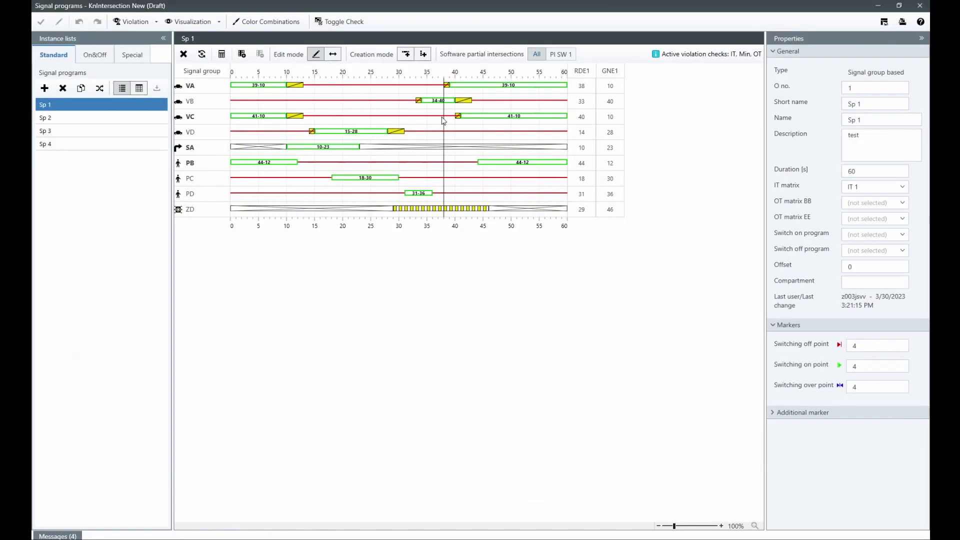
# - Fill the Gruen colour combination's bar with solid green
pyautogui.moveTo(443, 131); pyautogui.dragTo(395, 131)
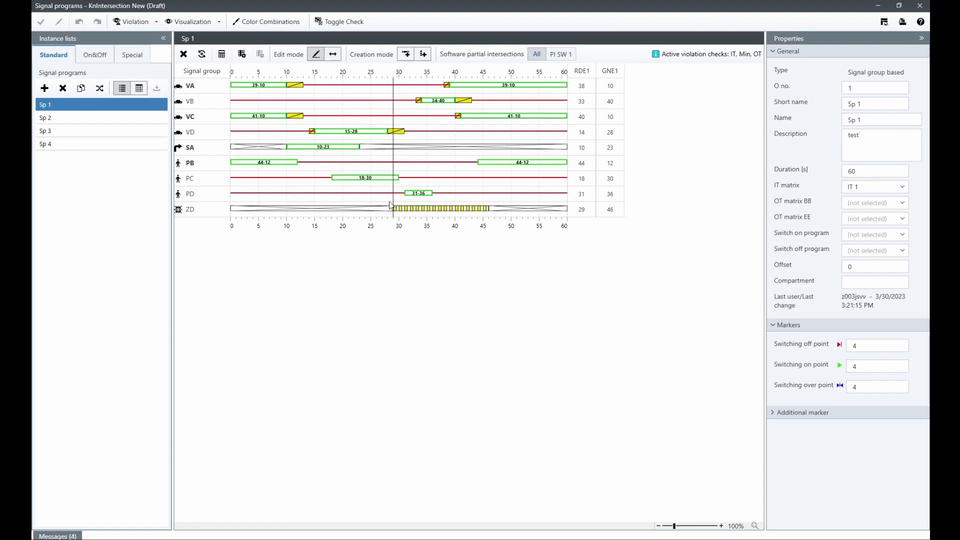
pyautogui.click(287, 21)
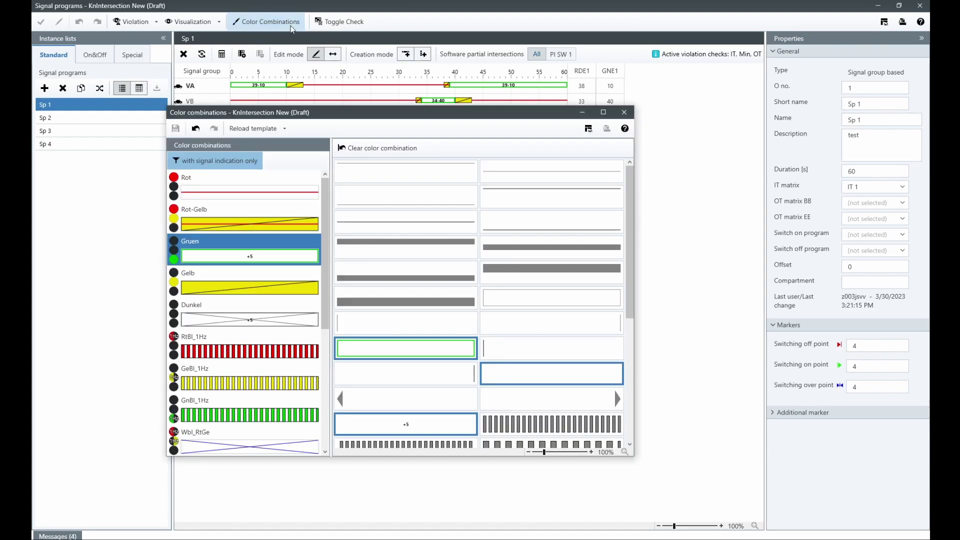
pyautogui.click(349, 348)
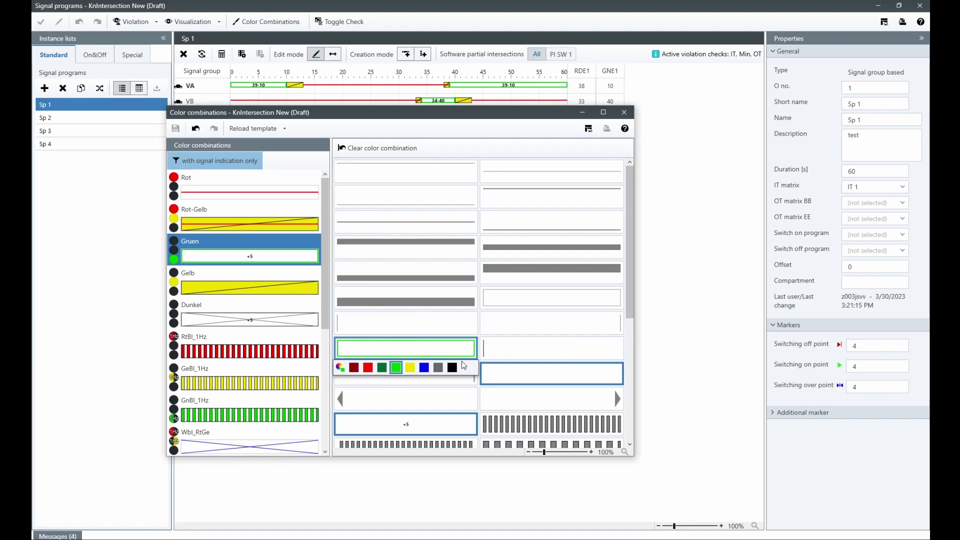
pyautogui.click(483, 372)
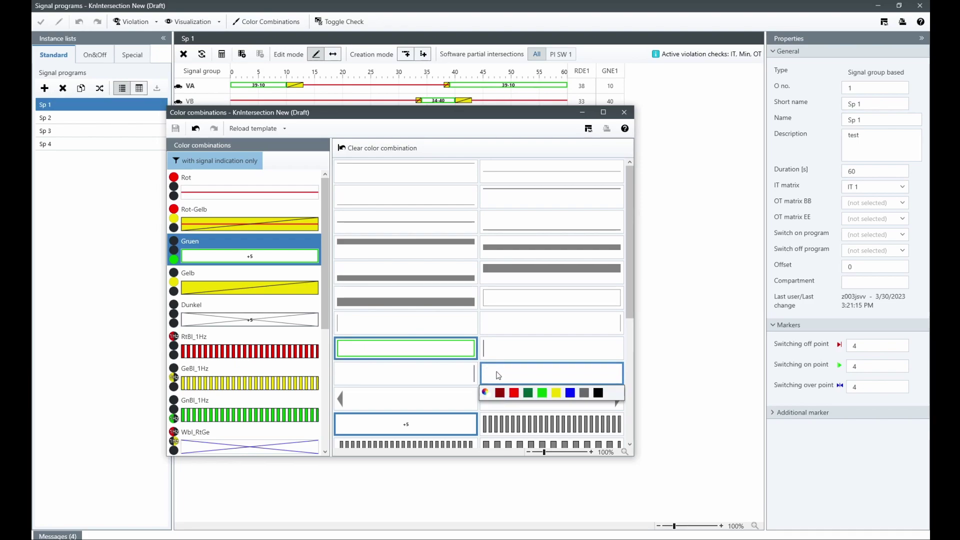
pyautogui.click(542, 393)
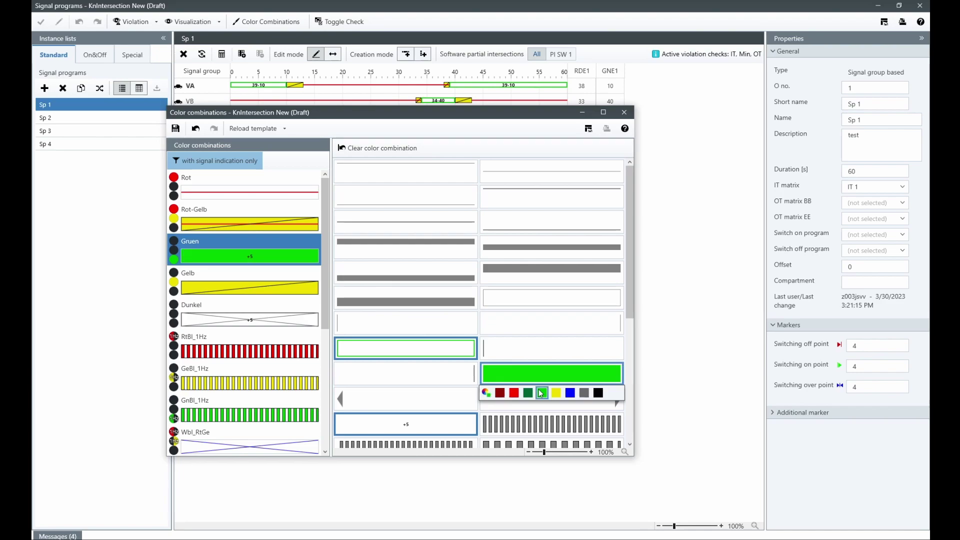
# - Give Gruen an end arrow and a blue start arrow, save it, and generate the Word documentation
pyautogui.click(438, 398)
pyautogui.click(491, 395)
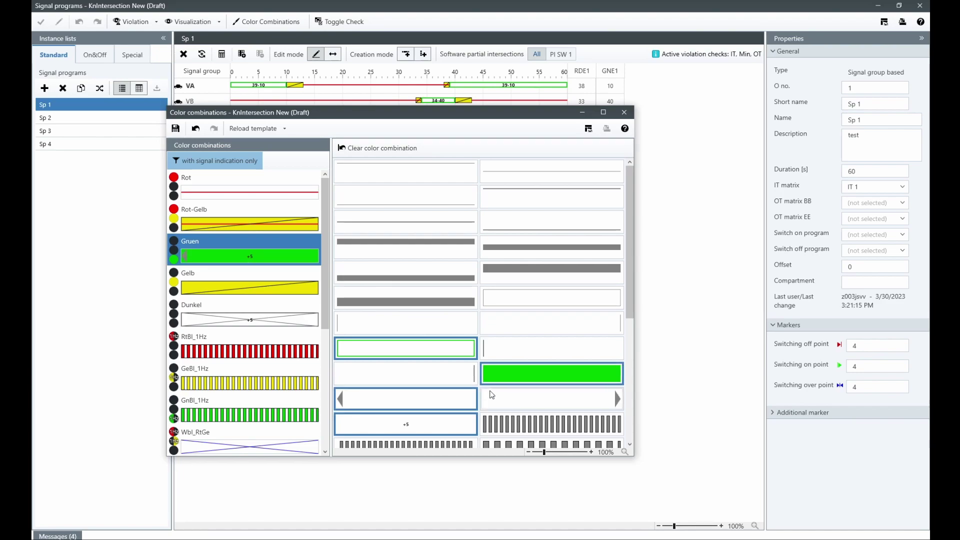
pyautogui.click(443, 403)
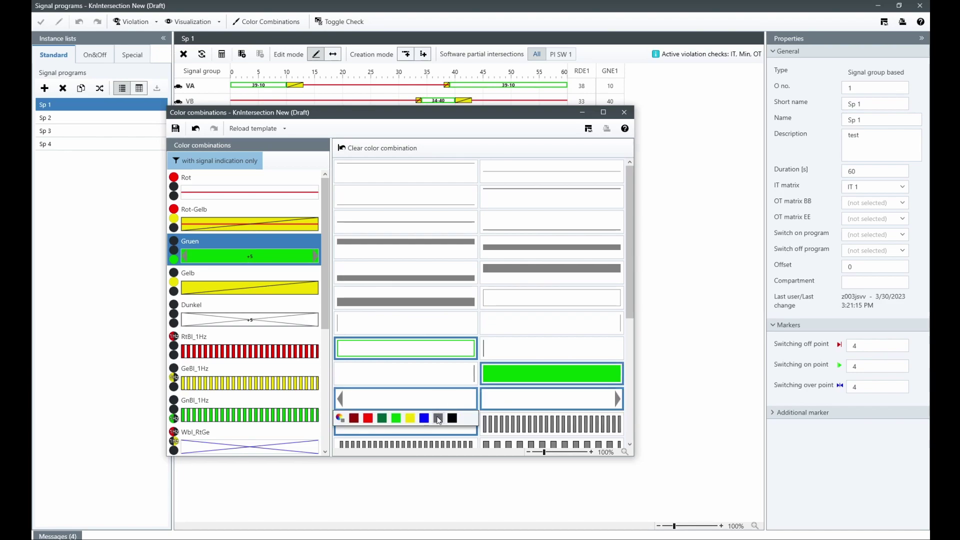
pyautogui.click(426, 419)
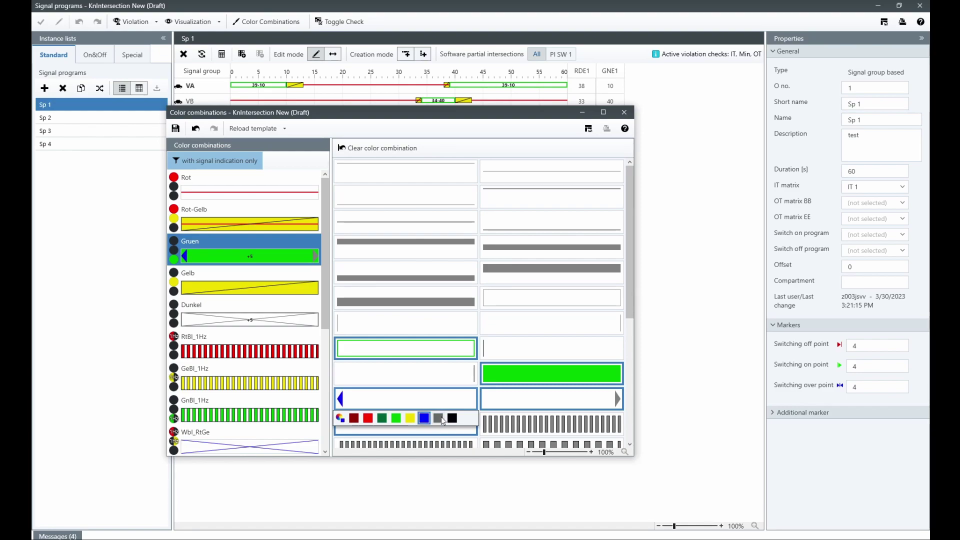
pyautogui.click(182, 132)
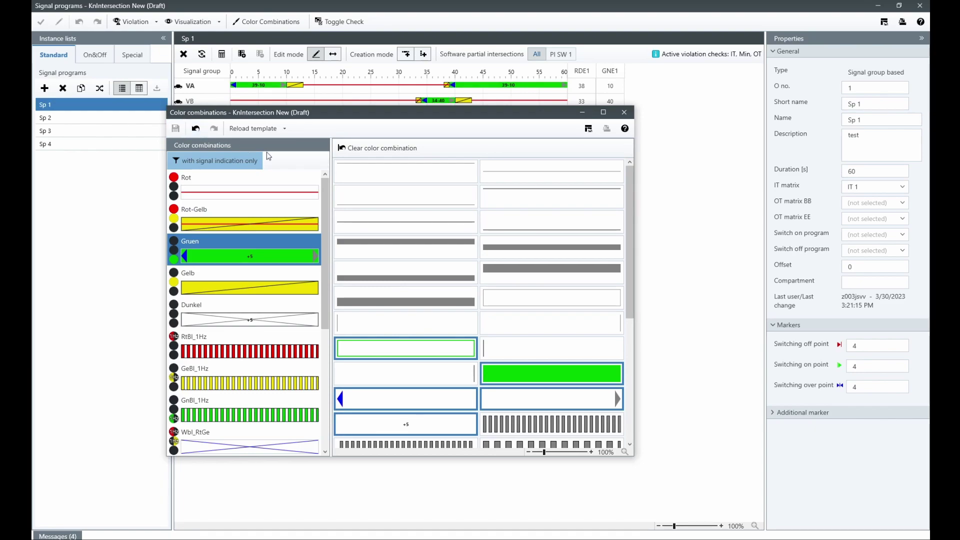
pyautogui.click(697, 238)
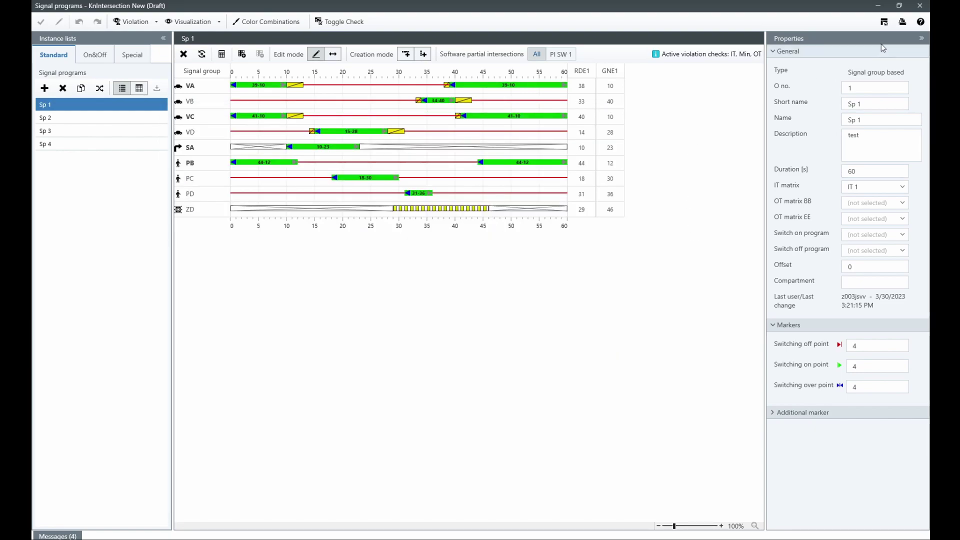
pyautogui.click(902, 21)
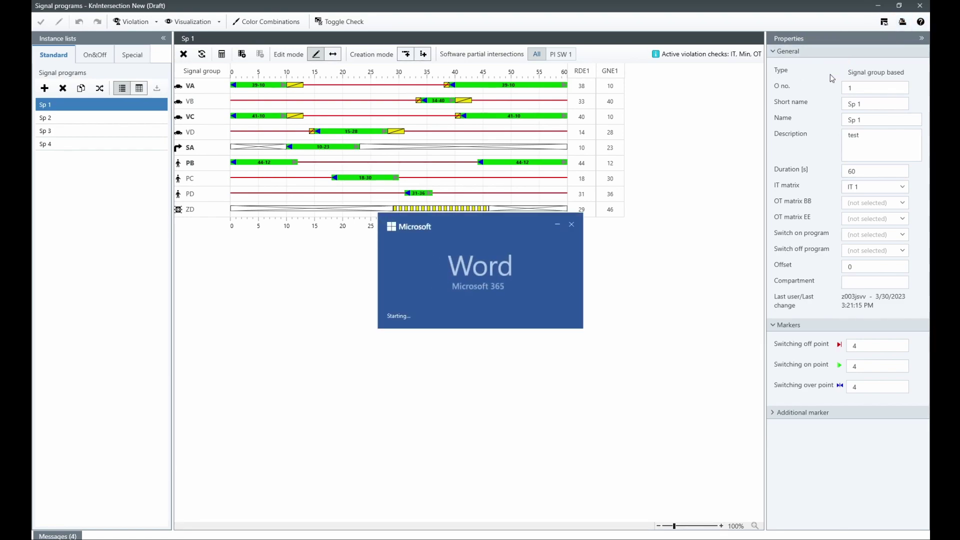
# - Scroll through the Word document to review the Sp 1 table, colour legend and green bars
pyautogui.scroll(-6, 476, 300)
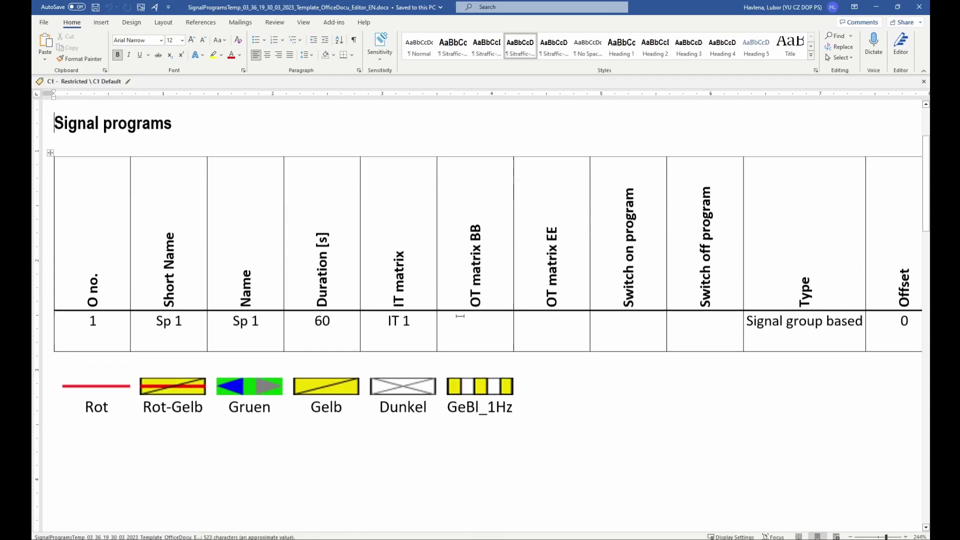
pyautogui.scroll(10, 259, 353)
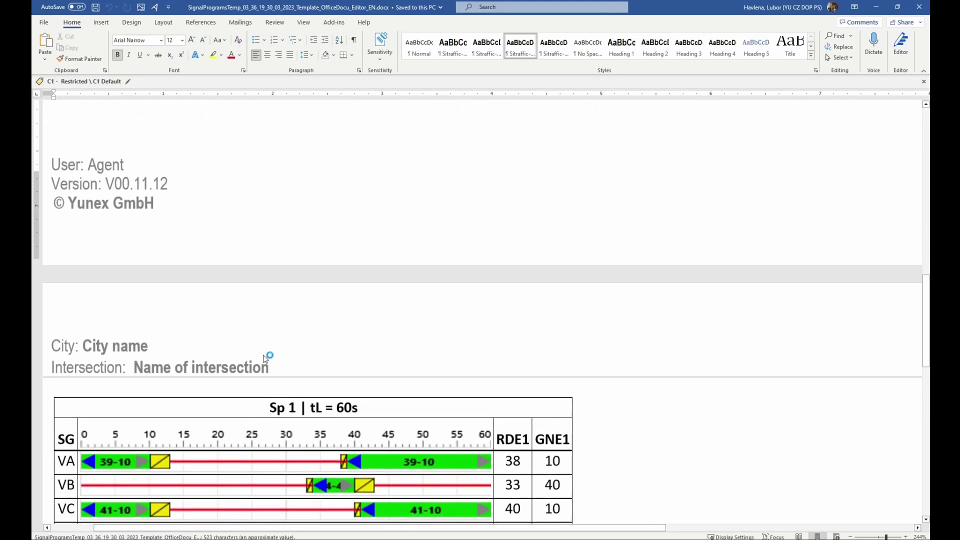
pyautogui.scroll(-2, 260, 353)
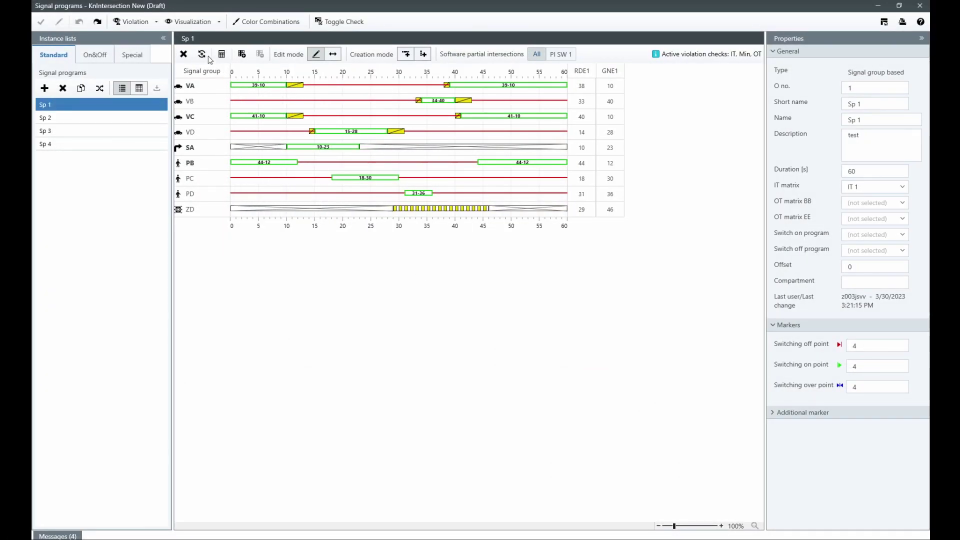
pyautogui.click(189, 23)
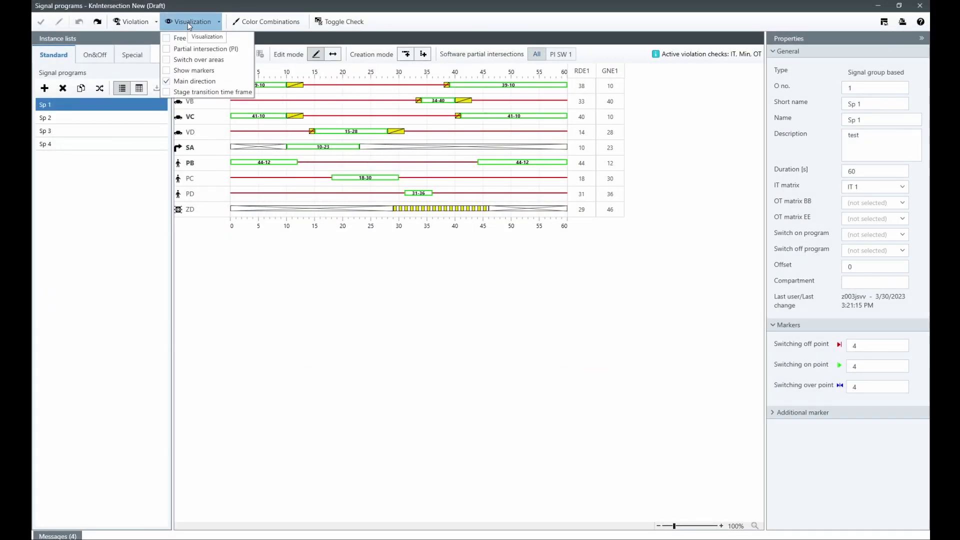
pyautogui.click(184, 51)
pyautogui.click(186, 60)
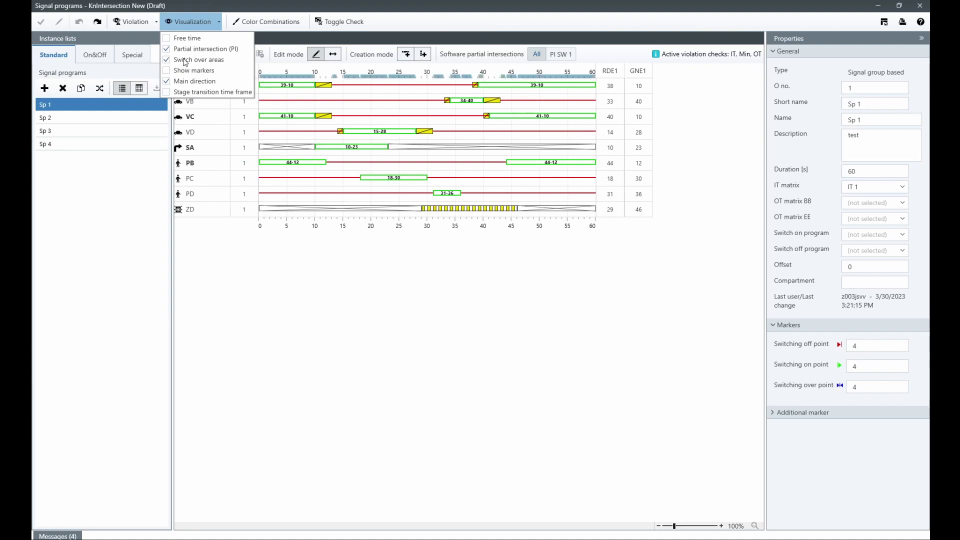
pyautogui.click(187, 72)
pyautogui.click(187, 72)
pyautogui.click(189, 63)
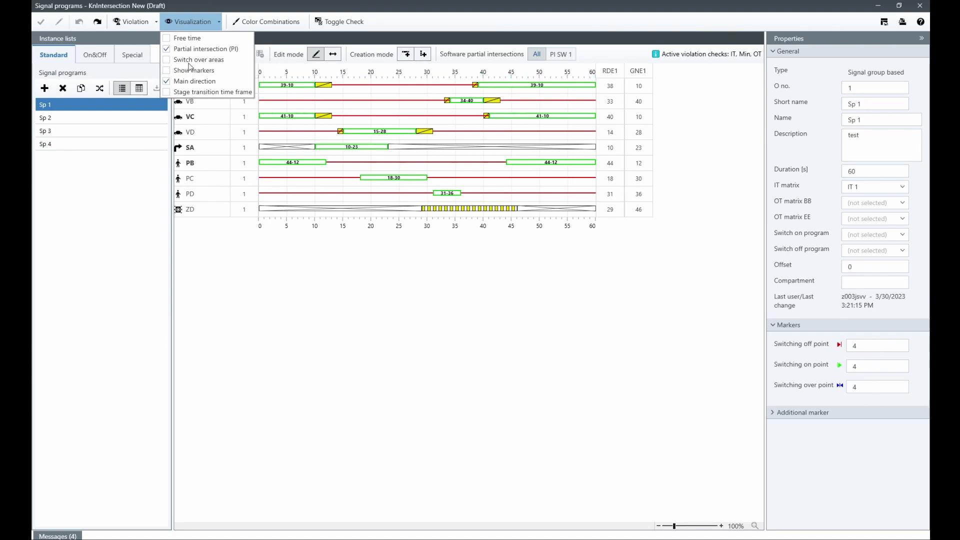
pyautogui.click(192, 49)
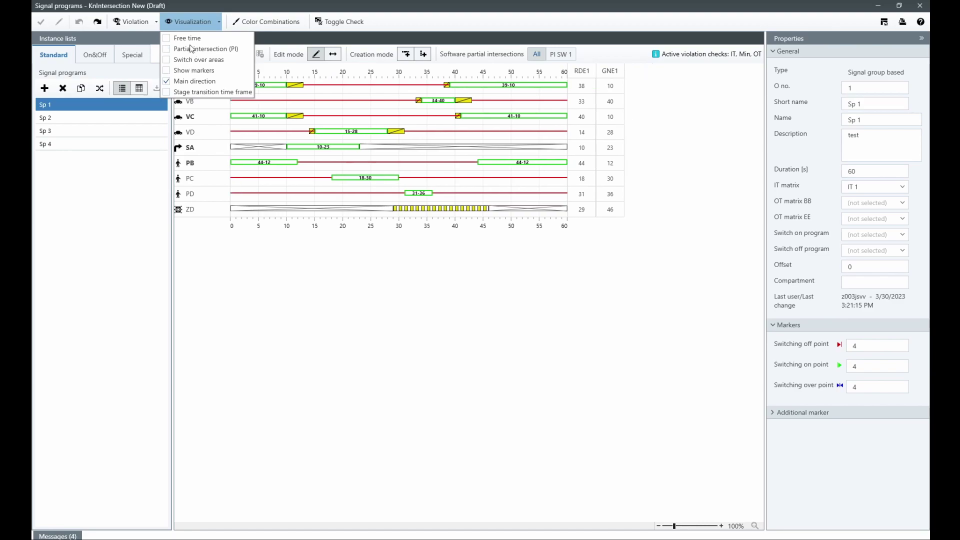
pyautogui.click(140, 24)
pyautogui.click(191, 22)
pyautogui.click(127, 23)
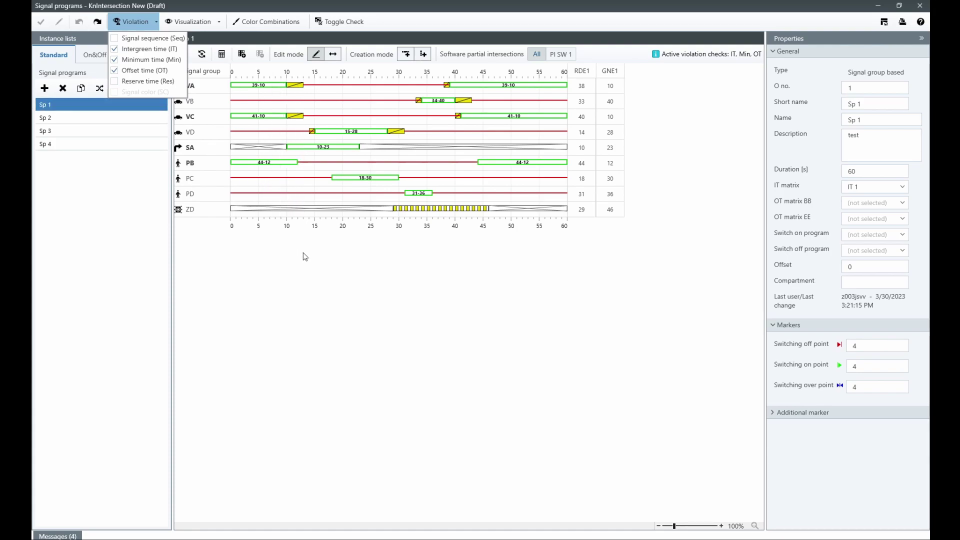
pyautogui.moveTo(287, 117); pyautogui.dragTo(302, 122)
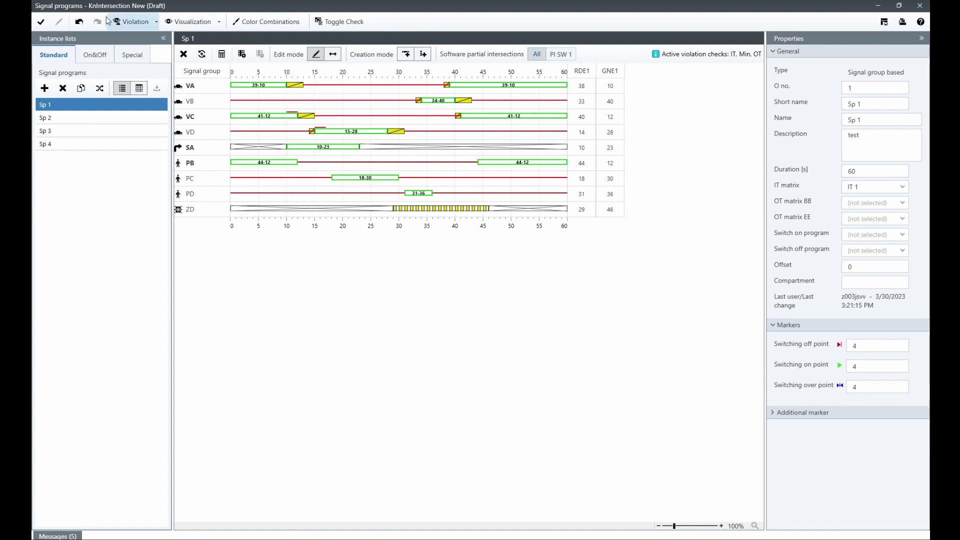
pyautogui.click(80, 23)
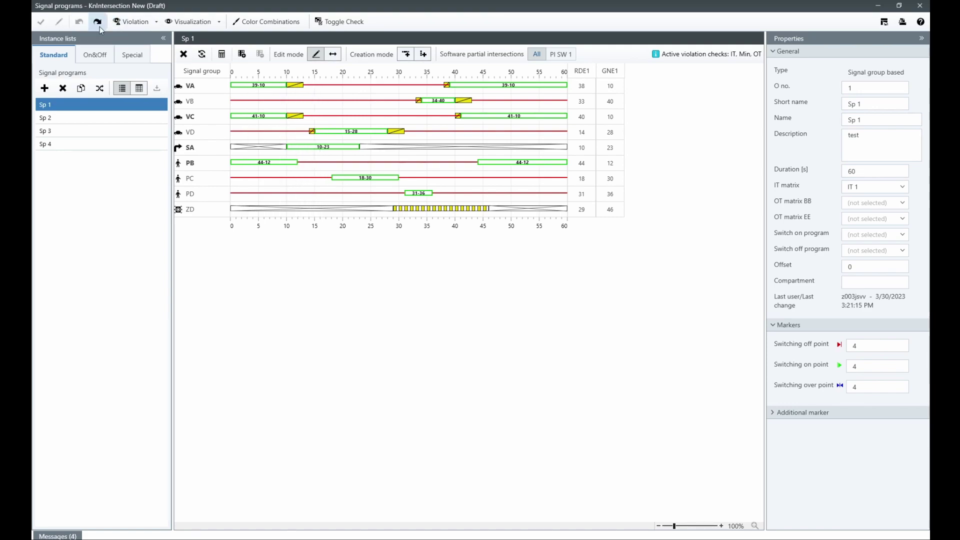
pyautogui.click(194, 26)
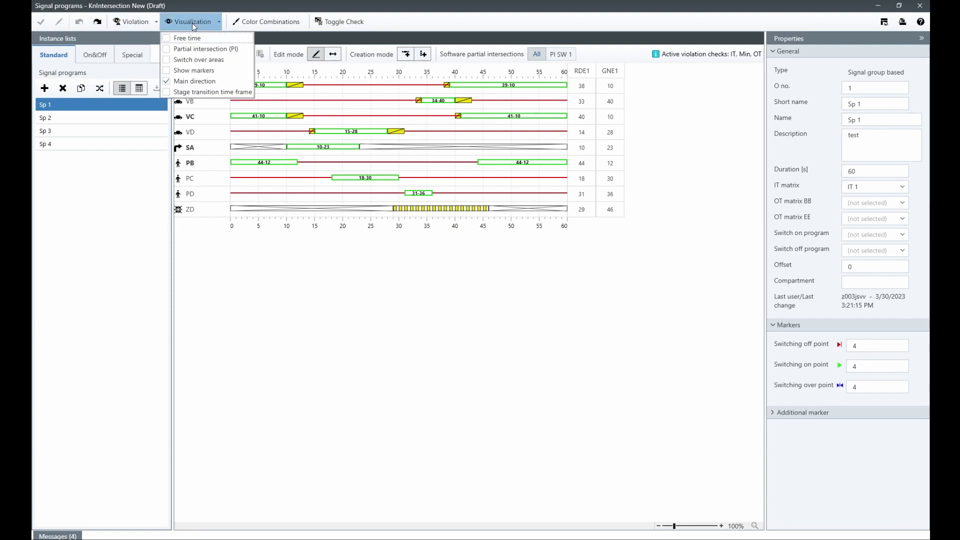
# - Enable Free time, Partial intersection (PI), Switch over areas and Show markers in Visualization
pyautogui.click(193, 38)
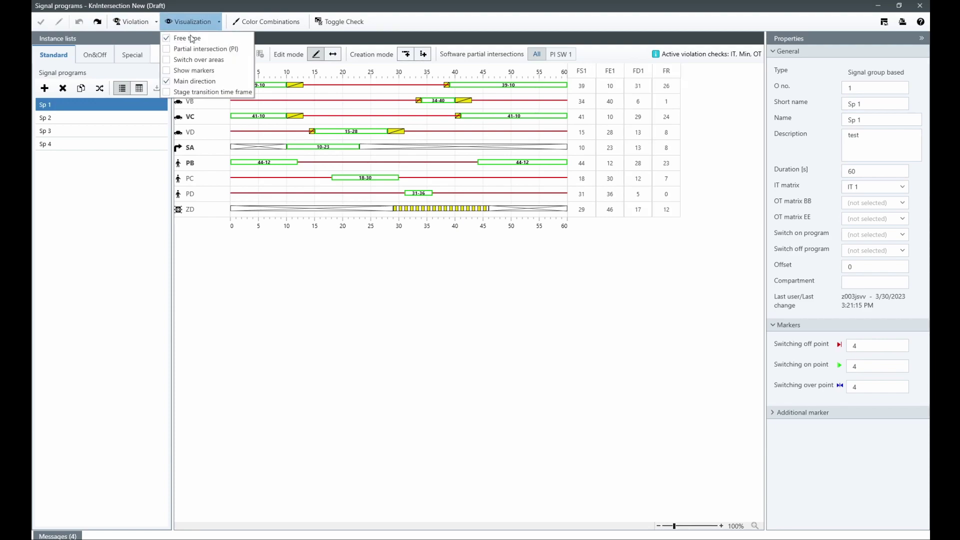
pyautogui.click(189, 49)
pyautogui.click(190, 60)
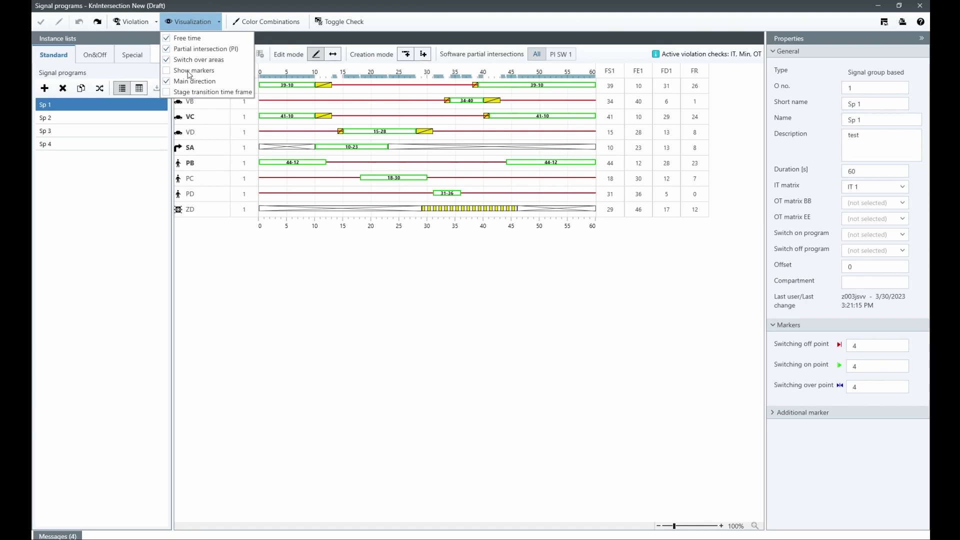
pyautogui.click(190, 70)
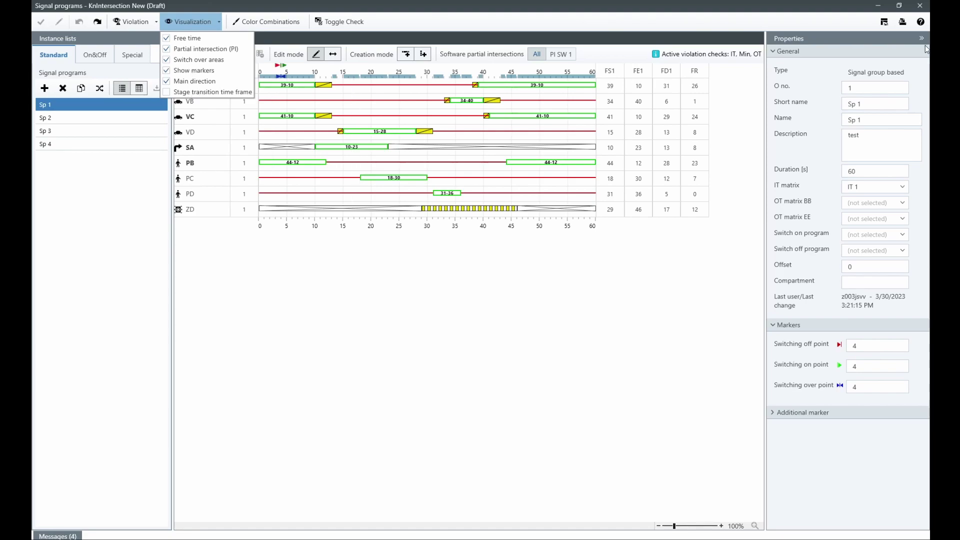